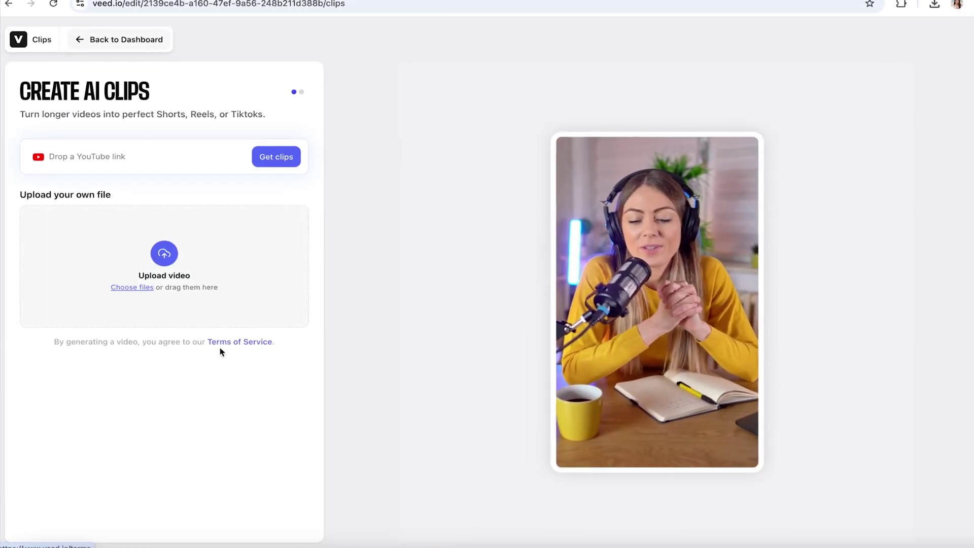
Upload 'YouTube Podcast Clip 15 mins.mp4' from the Downloads folder
click(196, 260)
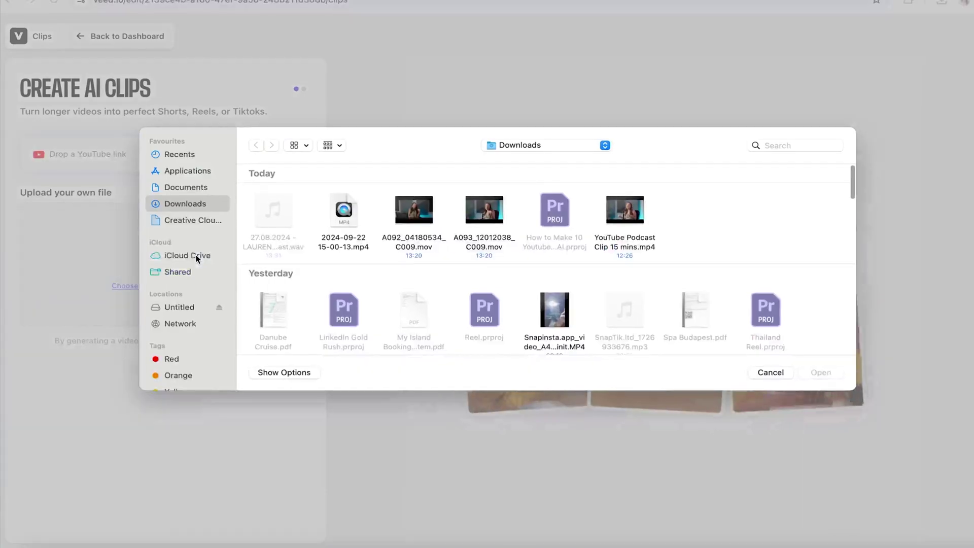
double_click(629, 241)
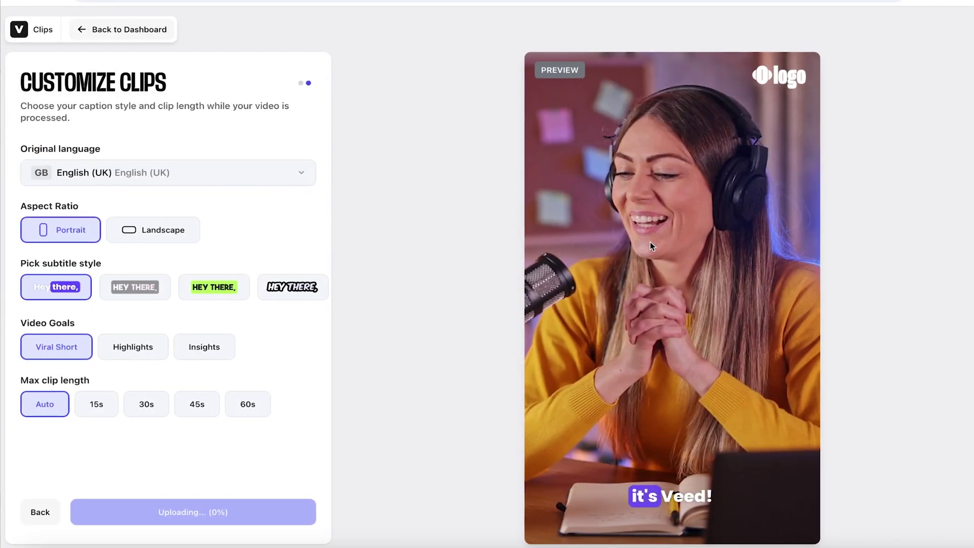
click(291, 183)
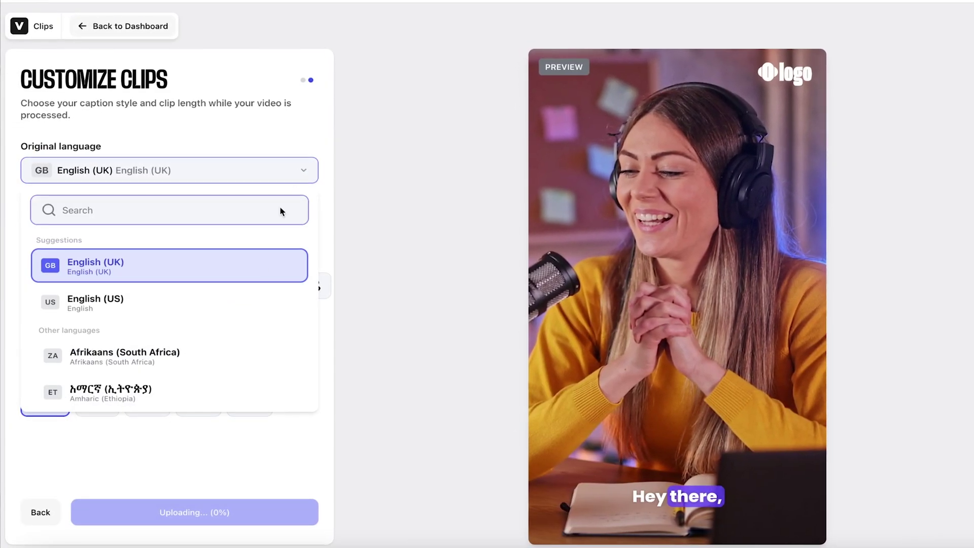
scroll(240, 315, down, 15)
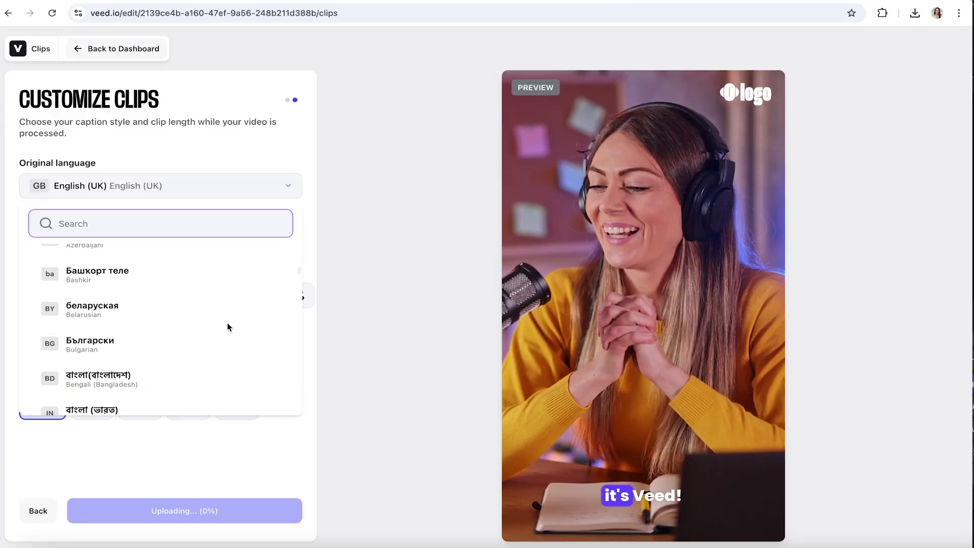
scroll(227, 327, down, 20)
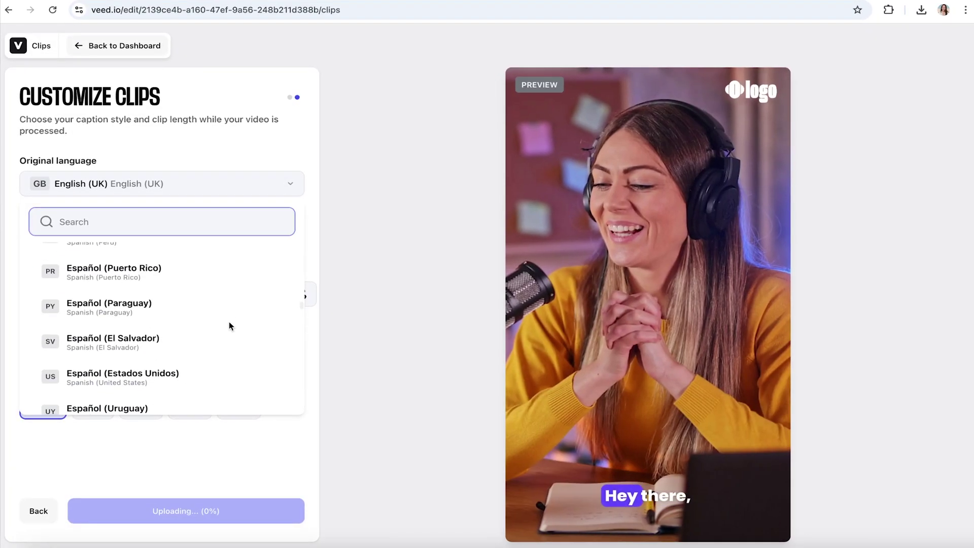
click(373, 337)
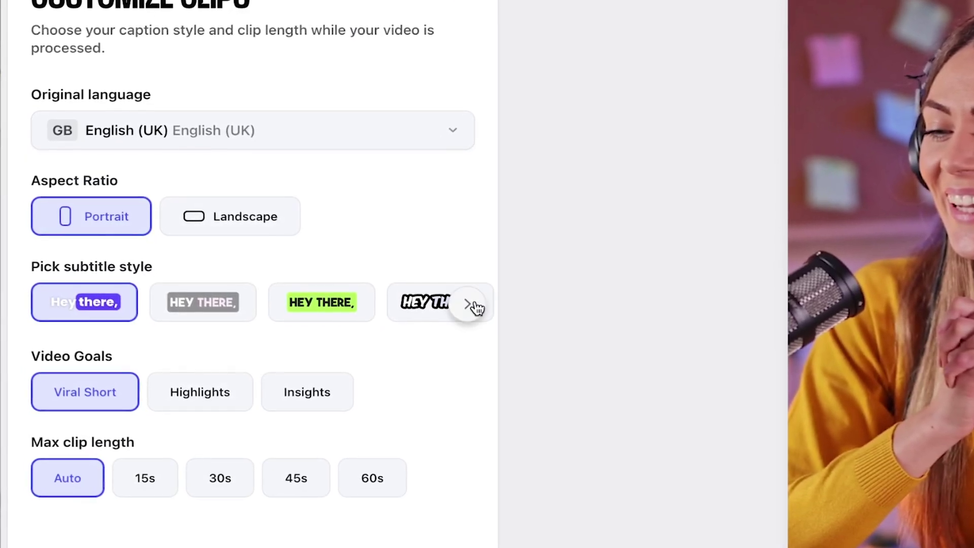
Browse the subtitle style carousel and settle on the bold 'HEY THERE,' caption style
click(468, 304)
click(470, 304)
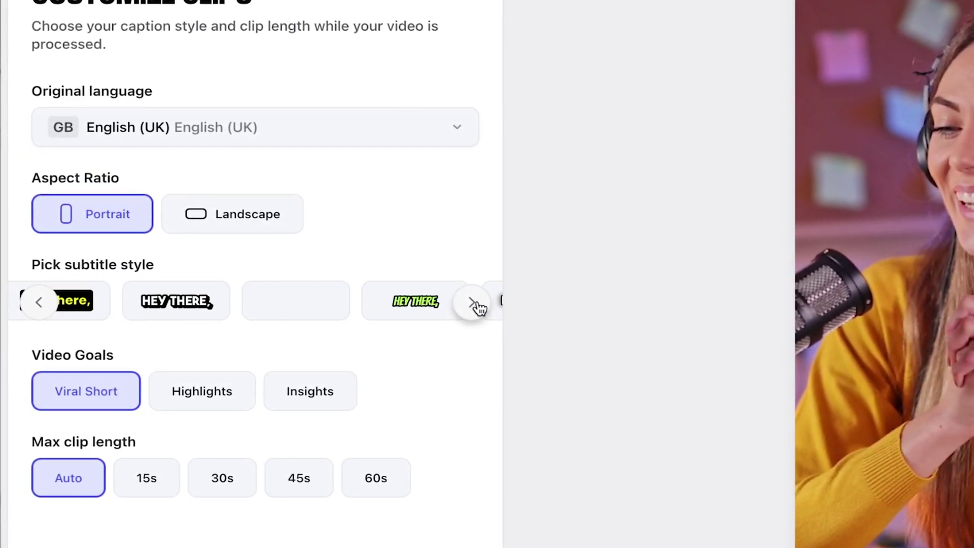
click(479, 305)
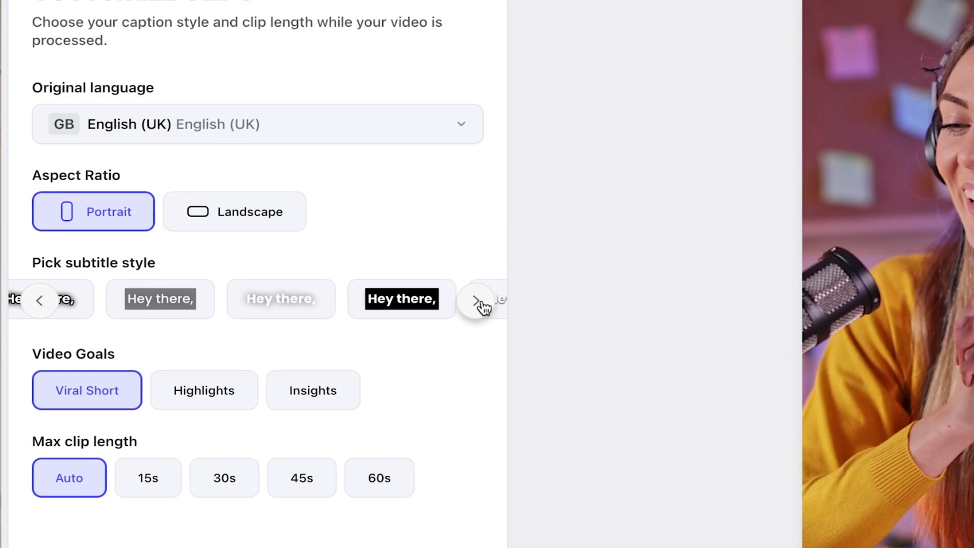
click(40, 300)
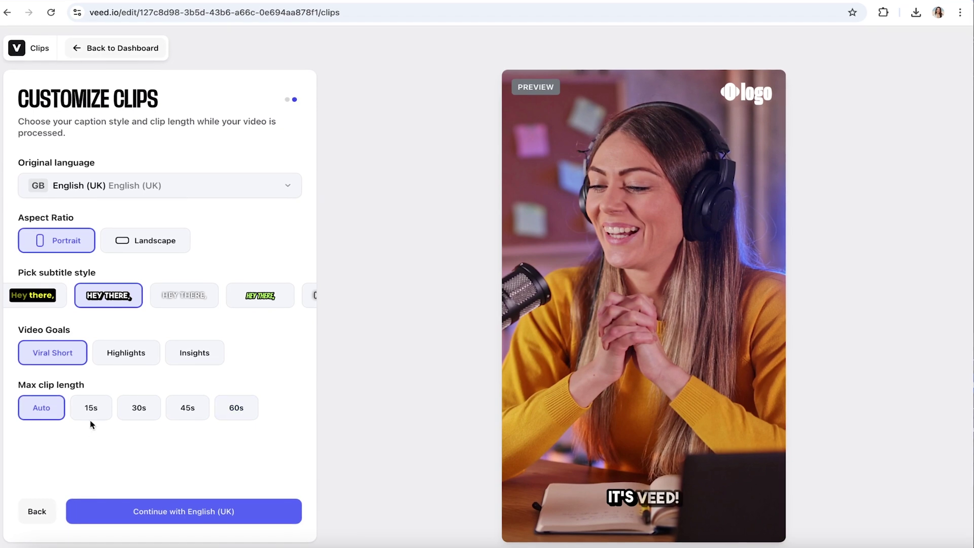
Generate AI clips in English (UK) and scroll through the suggested clips
click(231, 513)
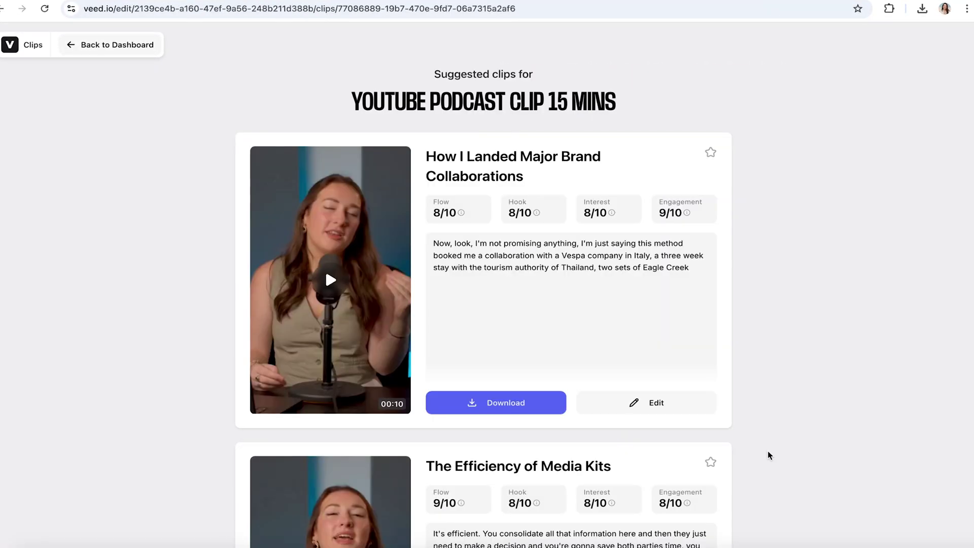
scroll(768, 452, down, 3)
scroll(769, 451, down, 7)
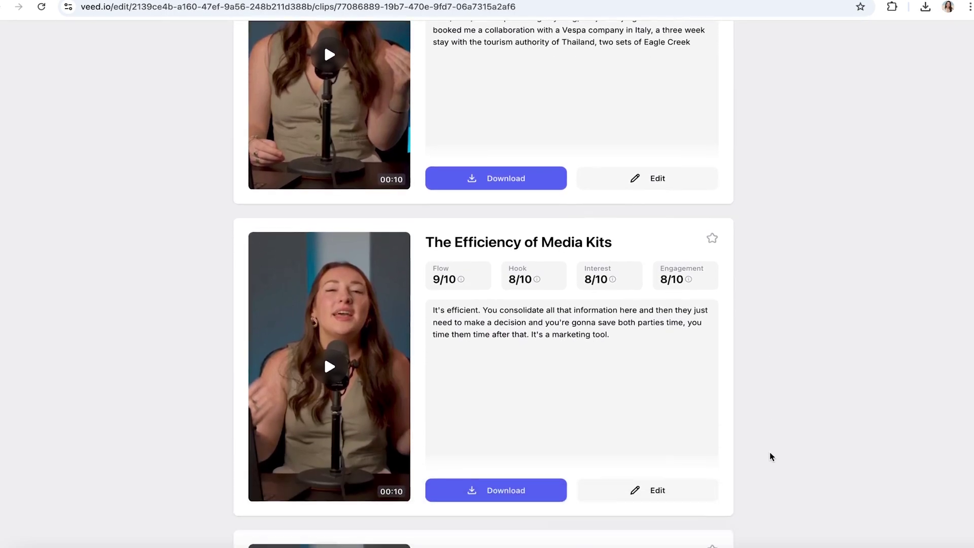
scroll(771, 453, down, 11)
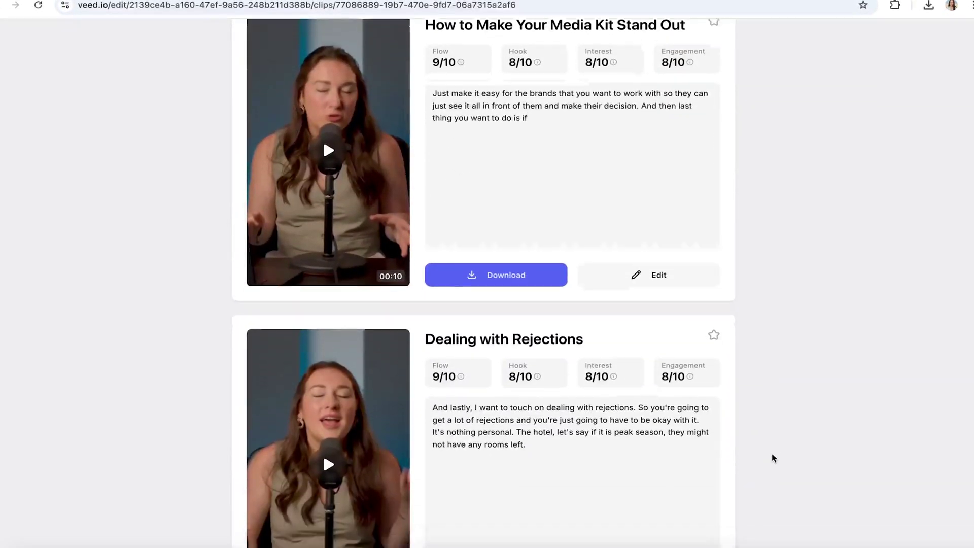
scroll(776, 446, down, 2)
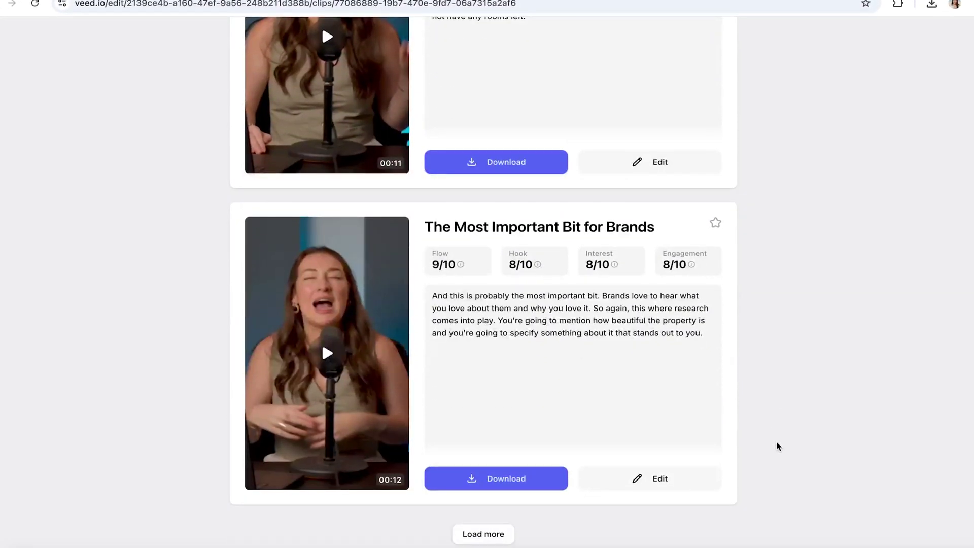
Load more suggested clips and look over the added suggestions
click(472, 537)
scroll(705, 484, down, 12)
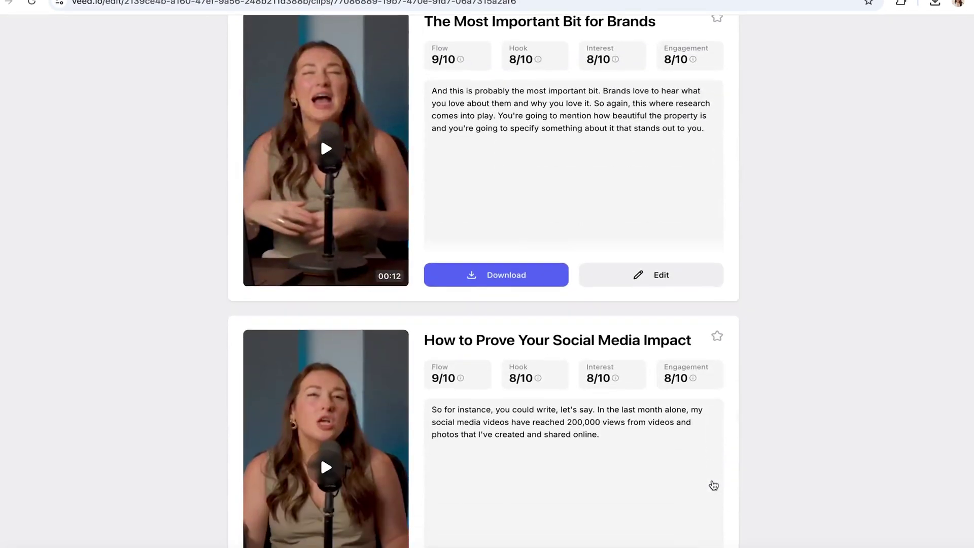
scroll(713, 485, down, 10)
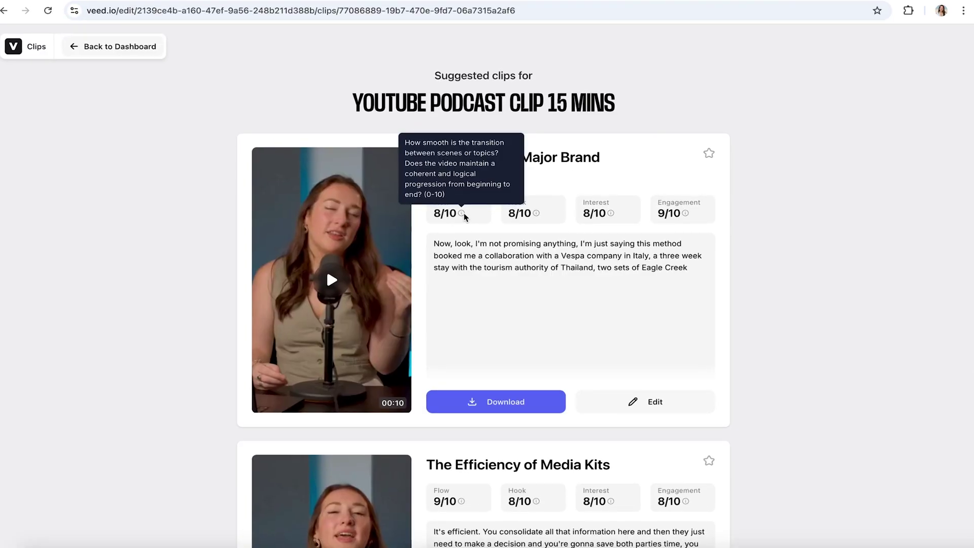
mouse_move(535, 213)
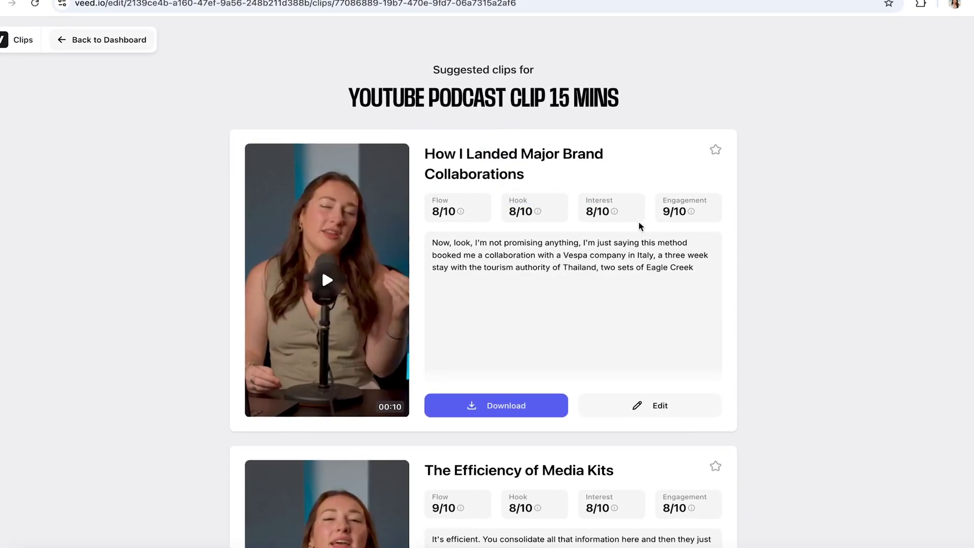
mouse_move(614, 213)
mouse_move(694, 212)
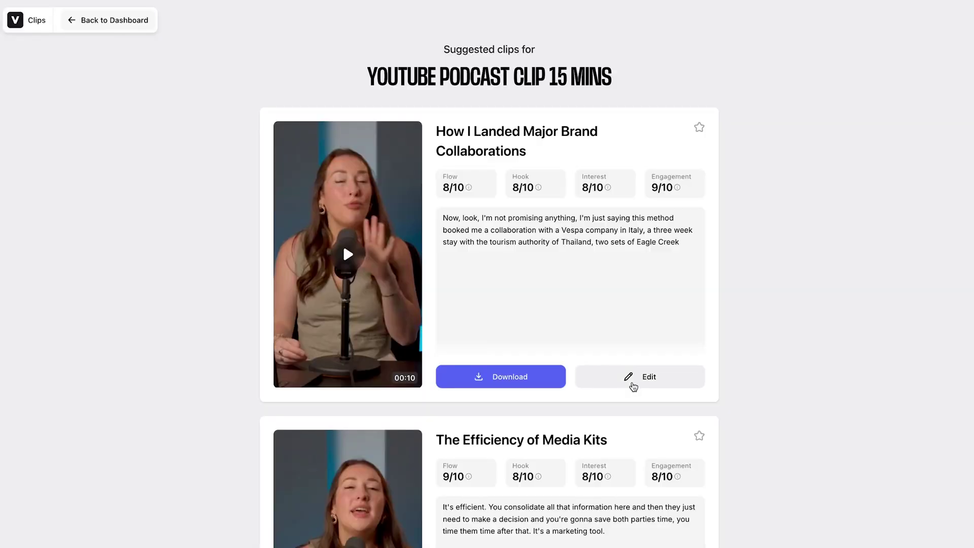
Open the first suggested clip for editing and set its subtitle font to Calistoga
click(634, 385)
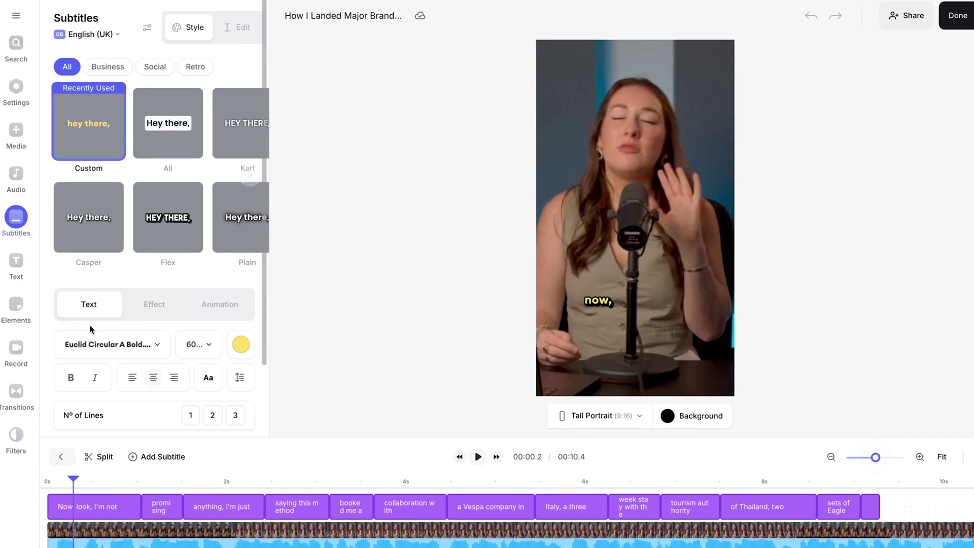
click(124, 347)
click(109, 400)
Turn on the Float In animation for the subtitles
click(201, 347)
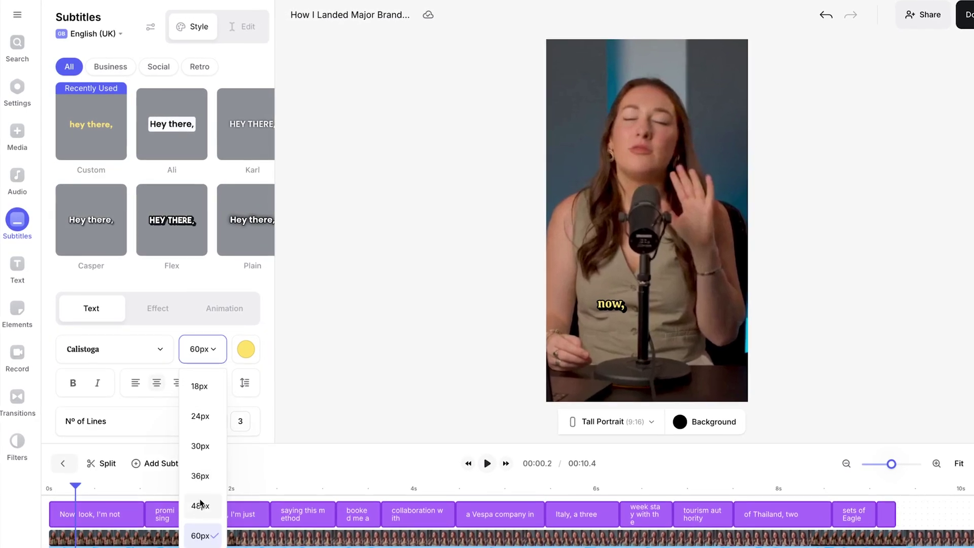
click(215, 311)
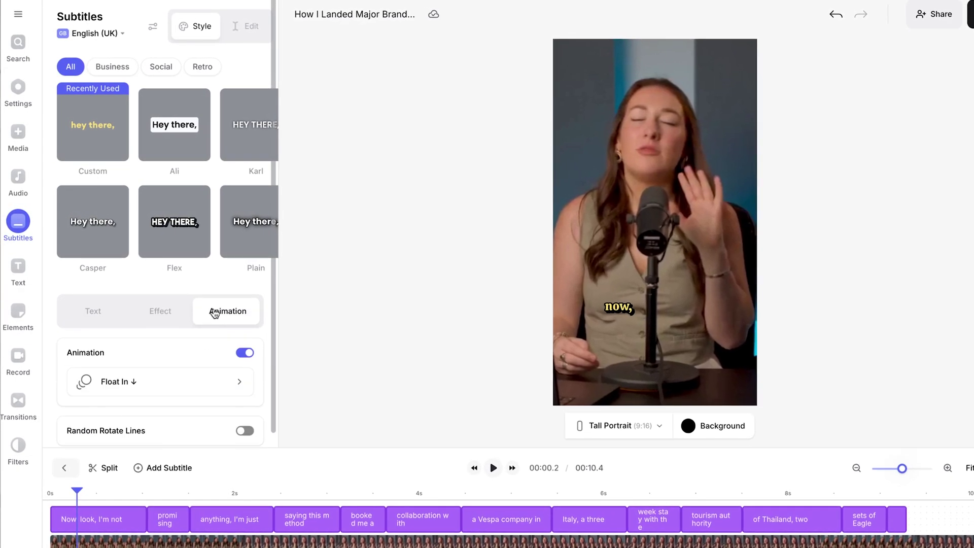
click(202, 393)
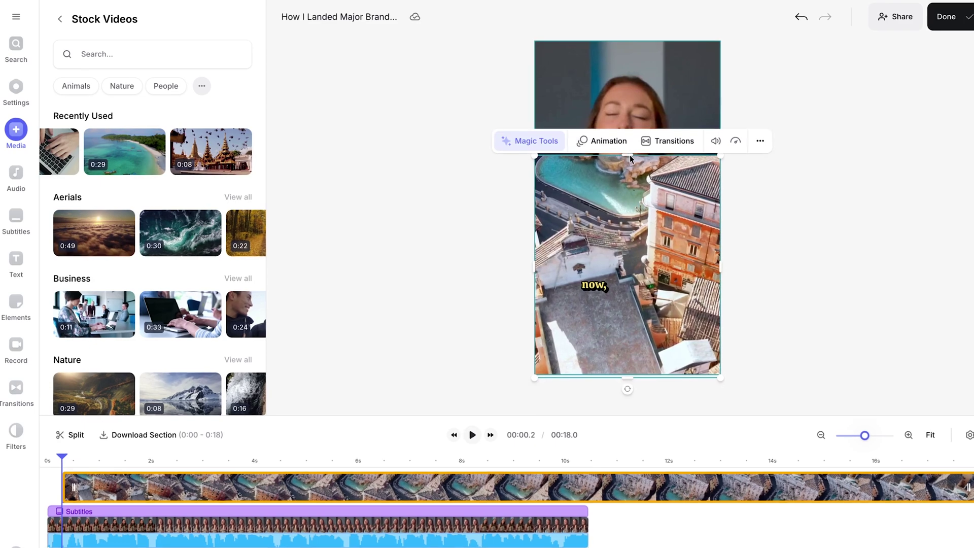
Stretch the stock B-roll to fill the frame, split it at 3.9 s and delete the leftover
drag(629, 155, 628, 40)
click(254, 460)
click(70, 435)
click(355, 482)
key(Delete)
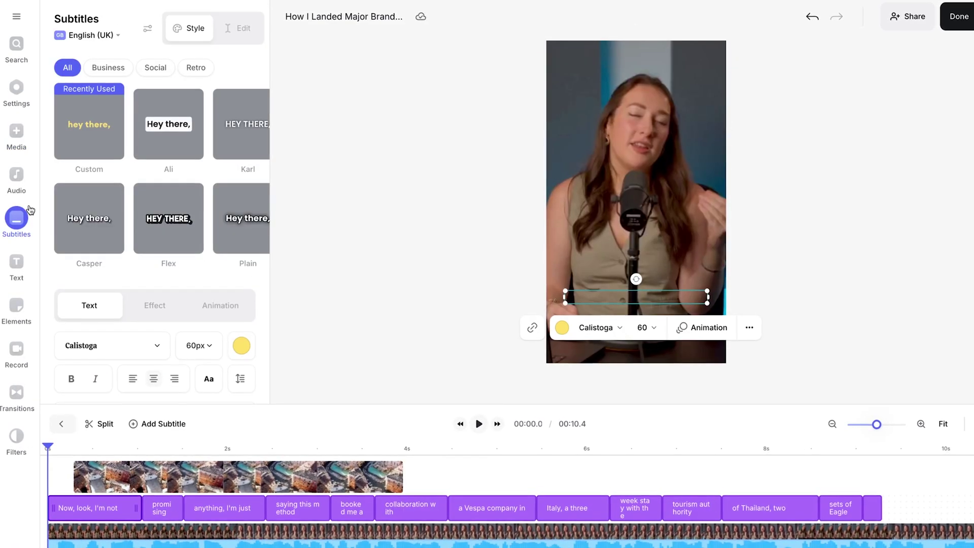
click(19, 180)
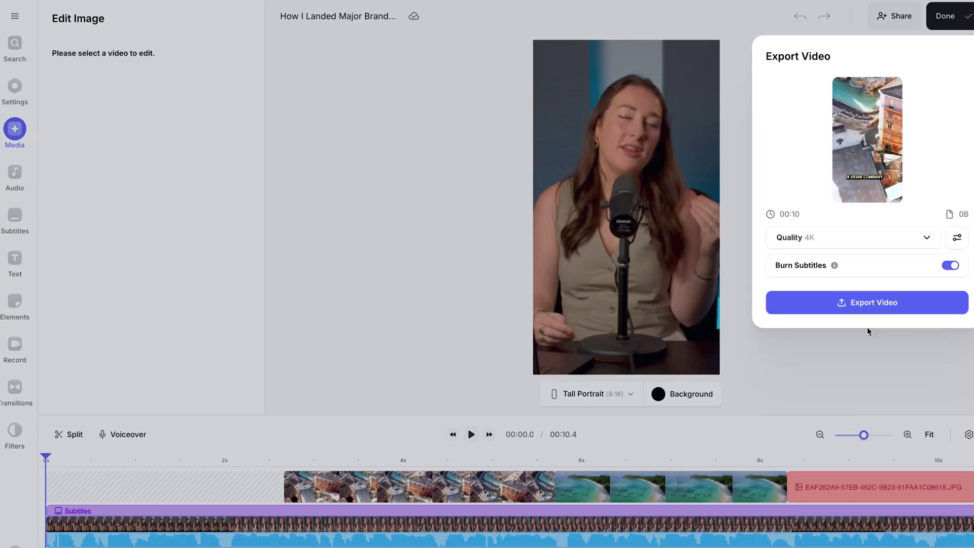
Export 'How I Landed Major Brand Collaborations' with burned-in subtitles and reach its share page
click(837, 302)
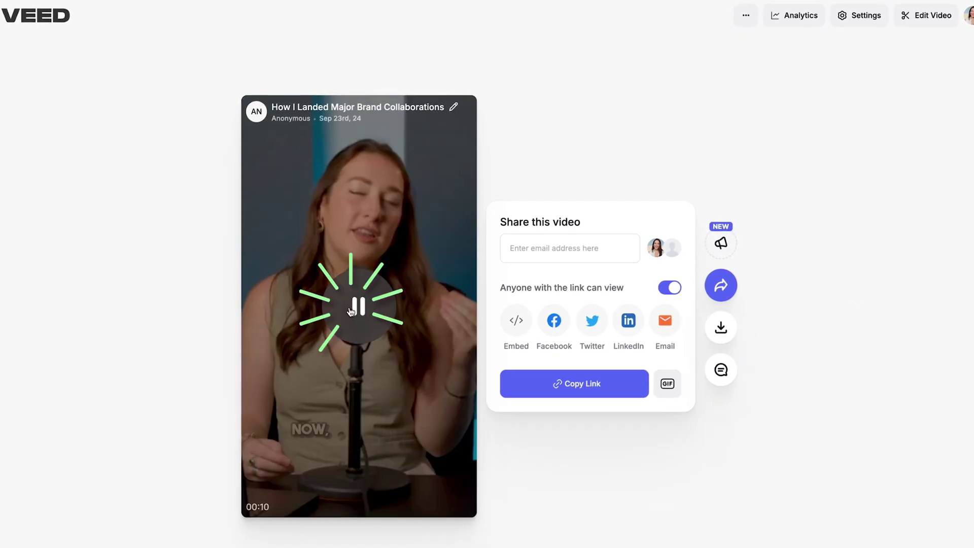